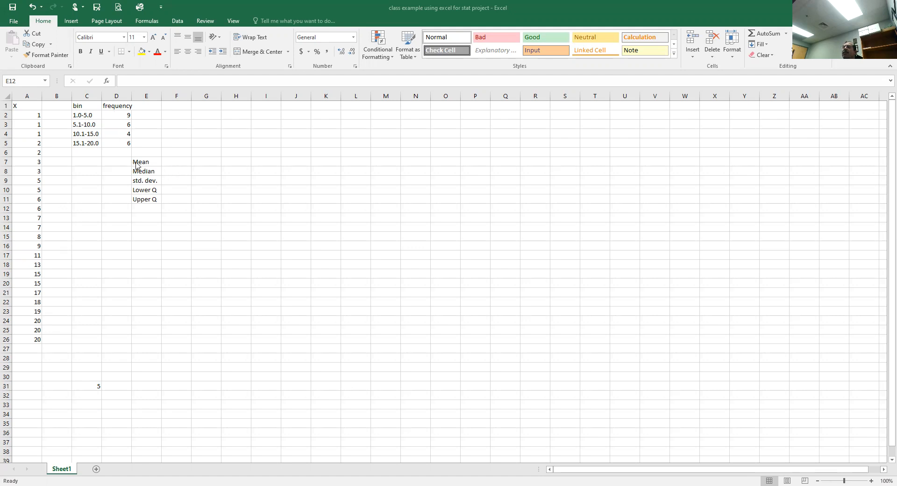
Start a formula in cell F7 beside the Mean label with the statistical function AVERAGE
left_click(175, 161)
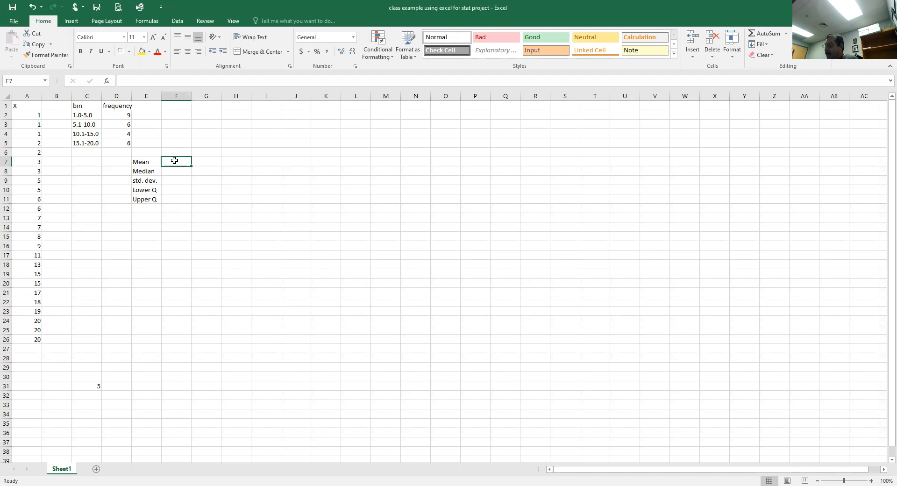
type("=")
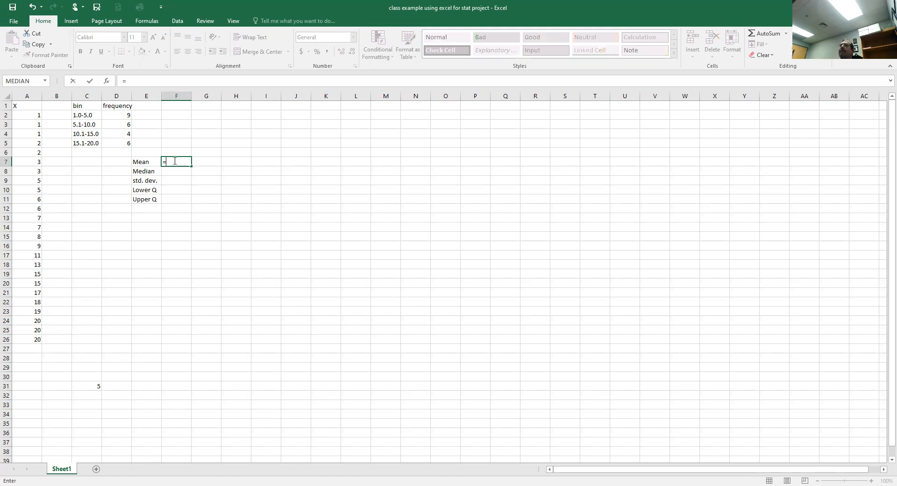
left_click(149, 21)
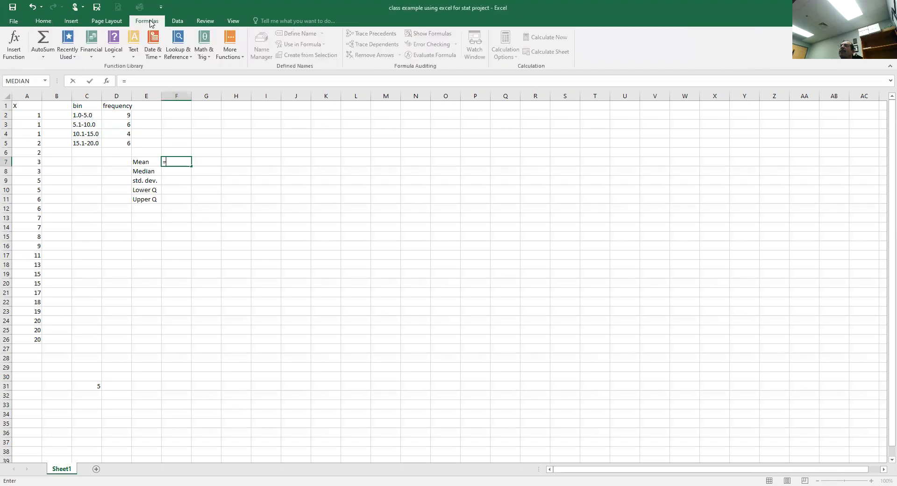
left_click(231, 41)
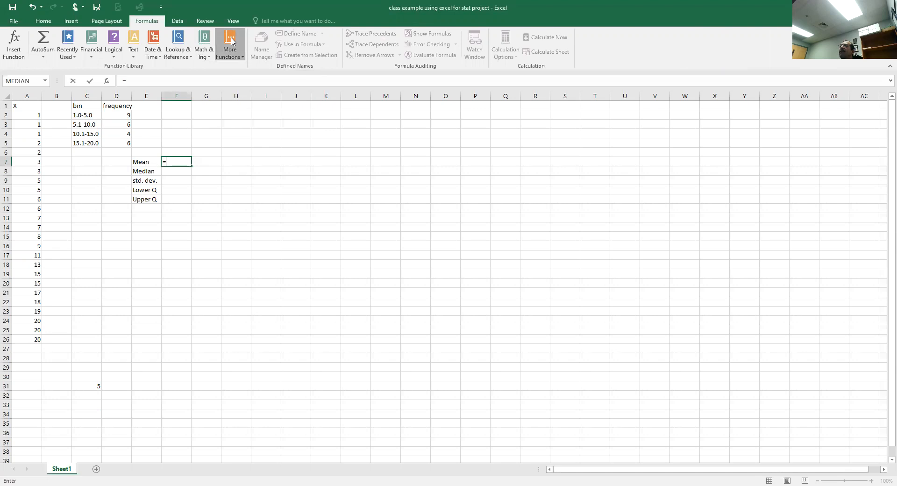
left_click(232, 41)
mouse_move(243, 69)
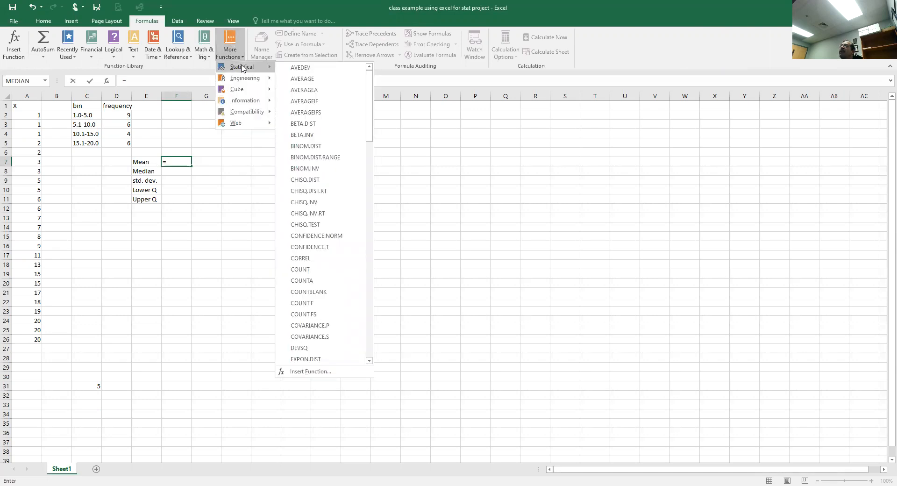
left_click(301, 79)
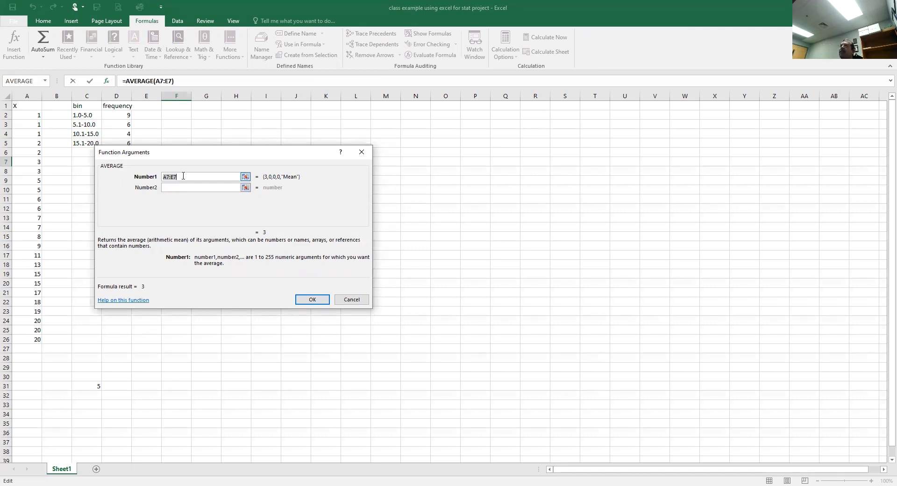
Set the AVERAGE function's first argument to the range A2:E26 and enter the formula
left_click(168, 176)
key("BackSpace")
type("2")
key("BackSpace")
type("26")
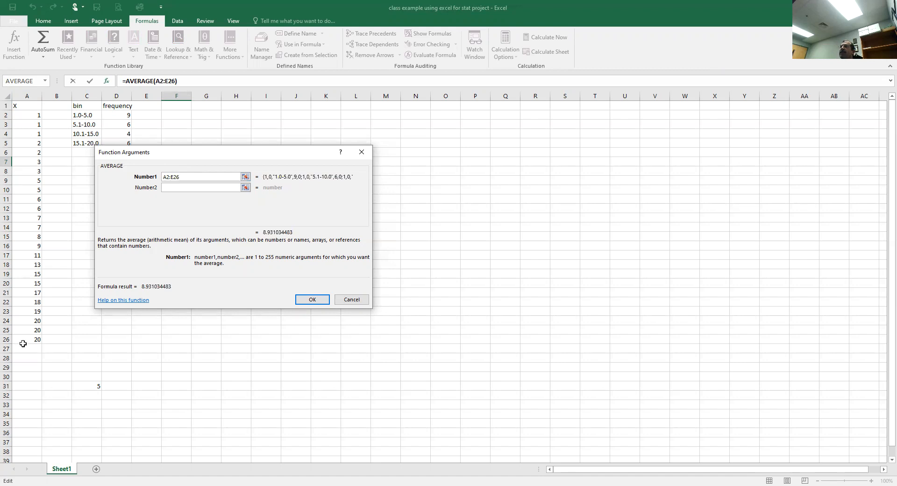
left_click(315, 300)
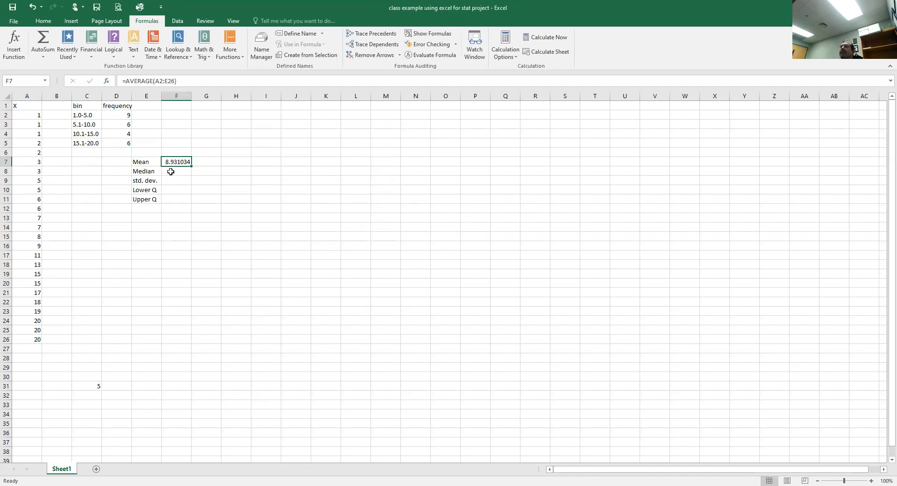
Calculate the median of A2:A26 in cell F8 with the statistical function MEDIAN
left_click(170, 173)
type("=")
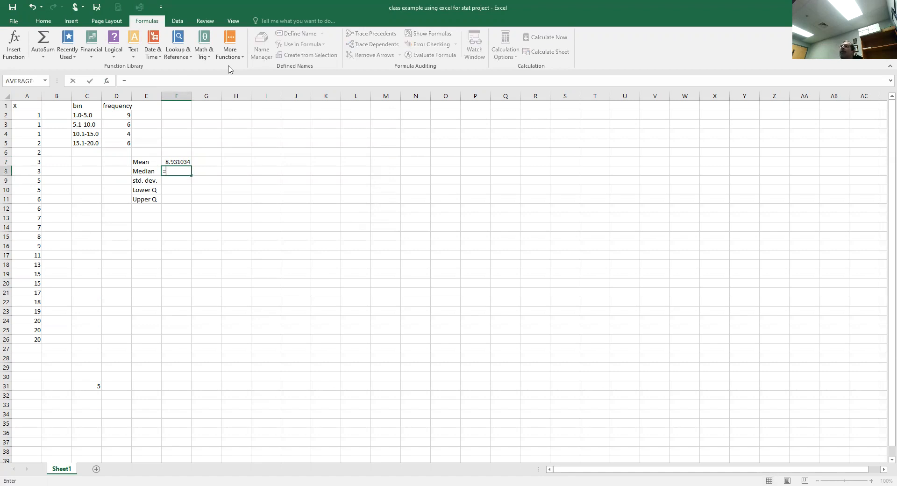
left_click(232, 40)
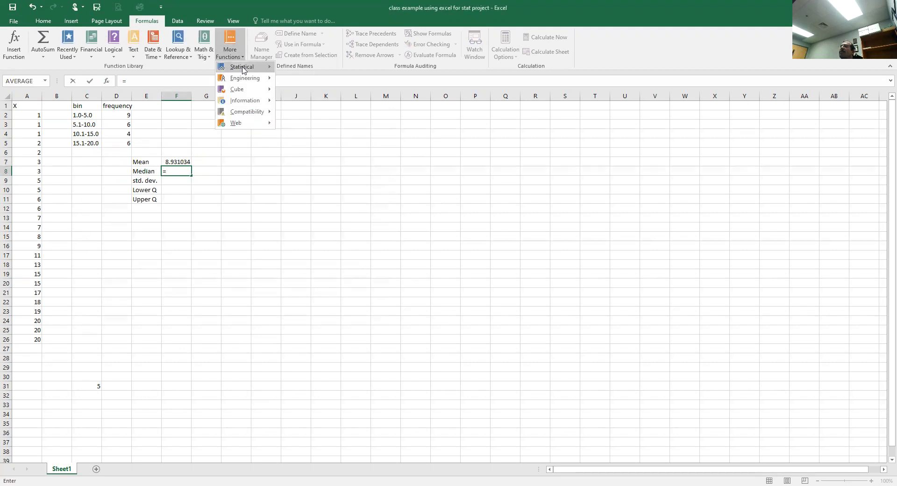
left_click_drag(368, 92, 377, 212)
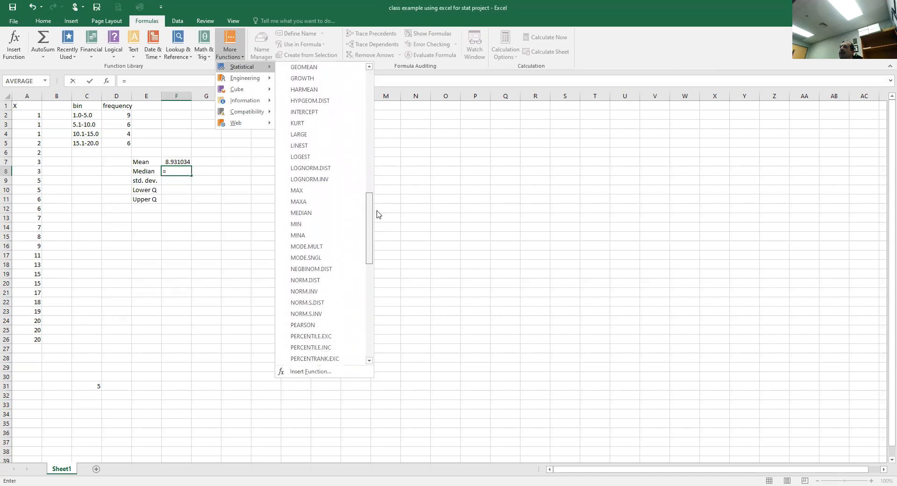
left_click(311, 213)
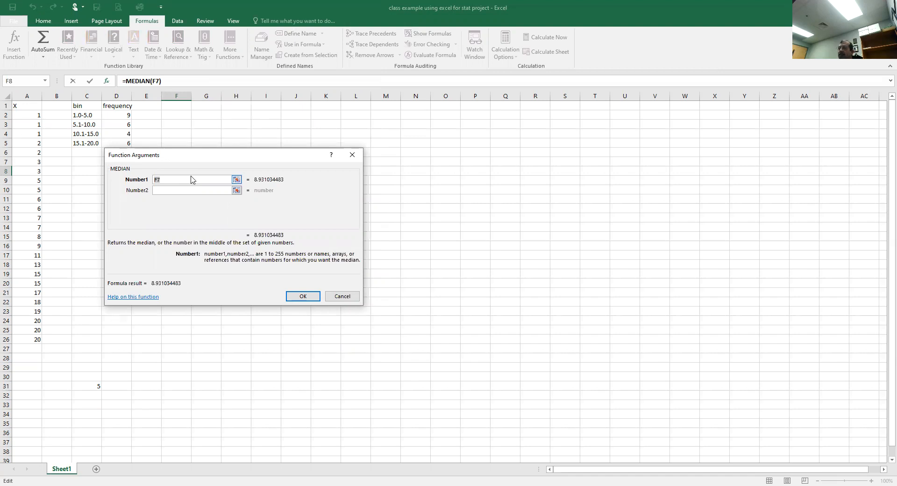
type("a2")
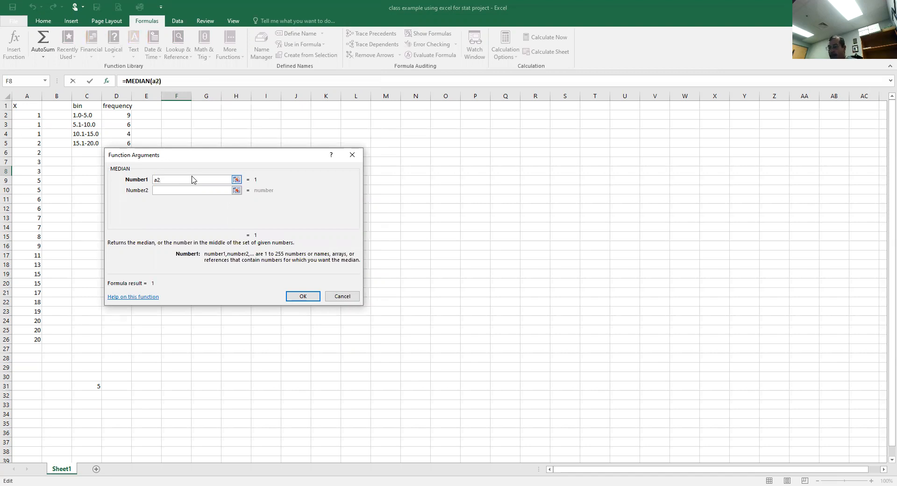
type(":")
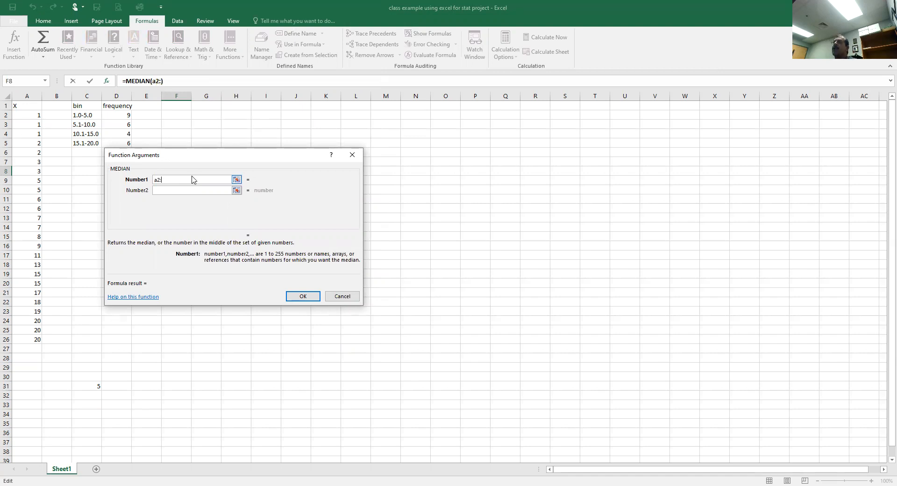
type("a26")
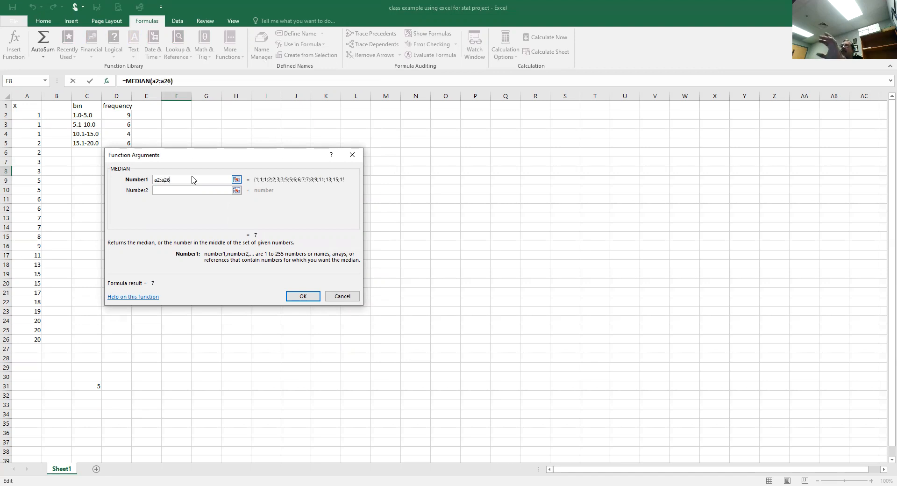
left_click(305, 296)
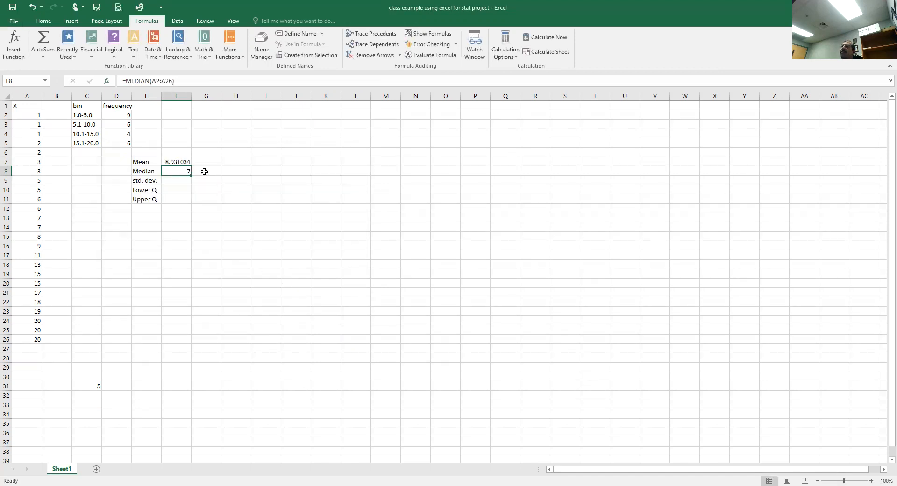
Begin a formula in cell F9 beside the std. dev. label
left_click(173, 182)
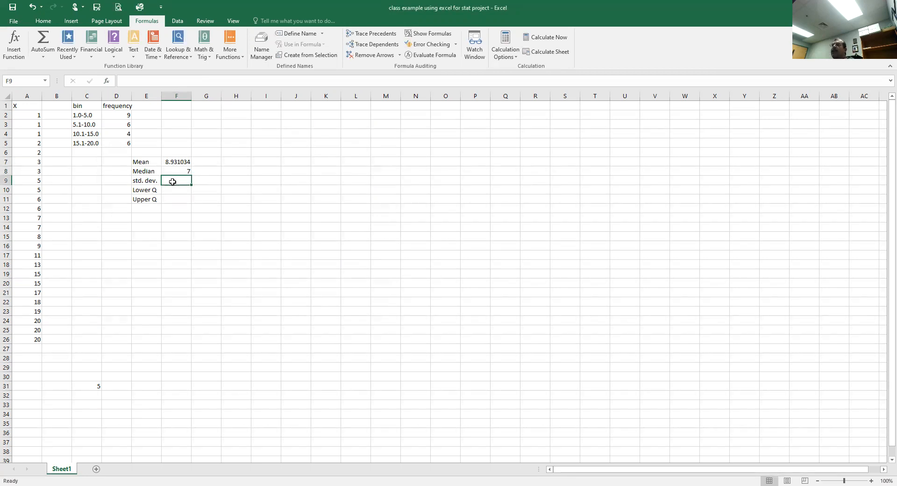
type("=")
left_click_drag(34, 115, 30, 142)
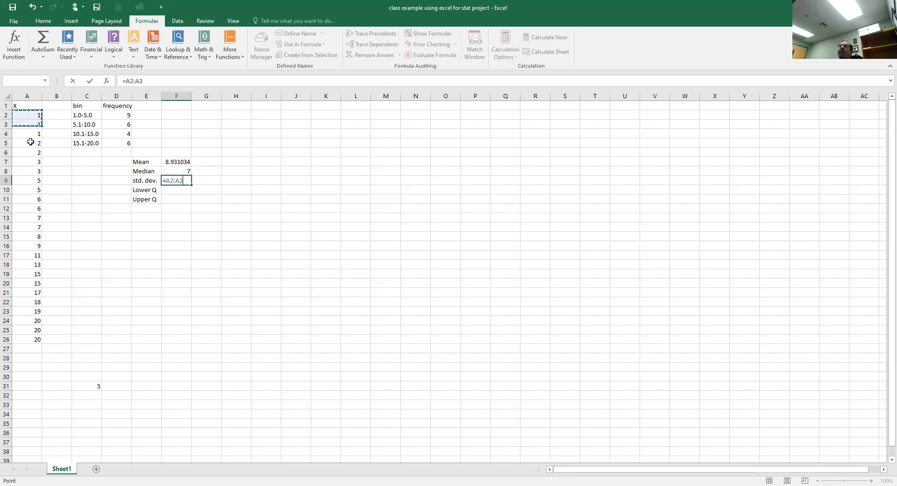
left_click(21, 341, "shift")
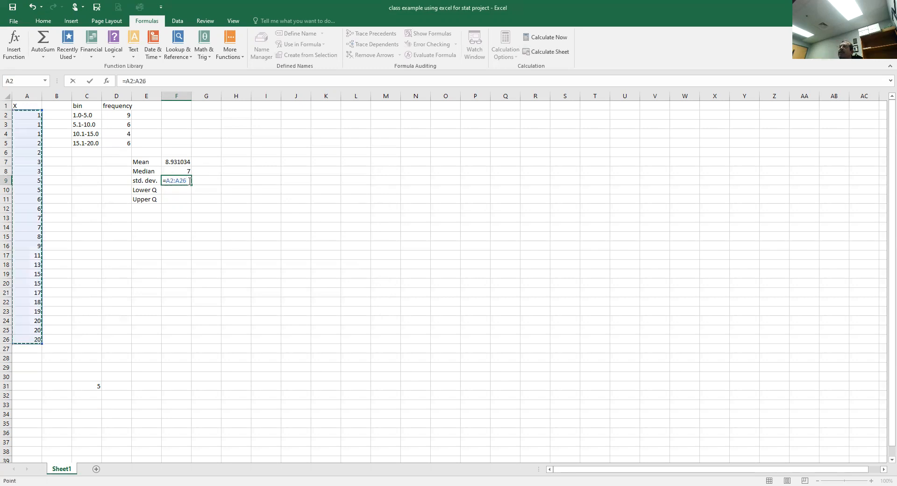
key("BackSpace")
key("BackSpace")
key("BackSpace")
key("BackSpace")
key("BackSpace")
key("BackSpace")
left_click(31, 117)
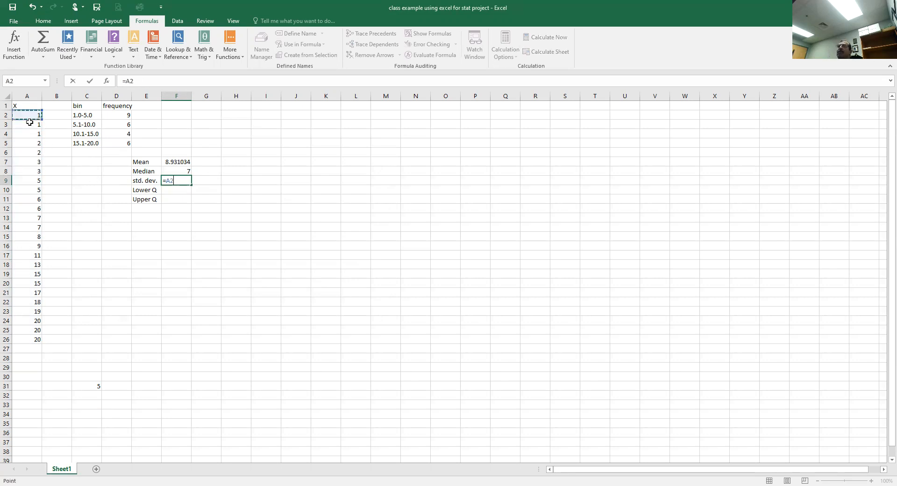
left_click(223, 198)
key("BackSpace")
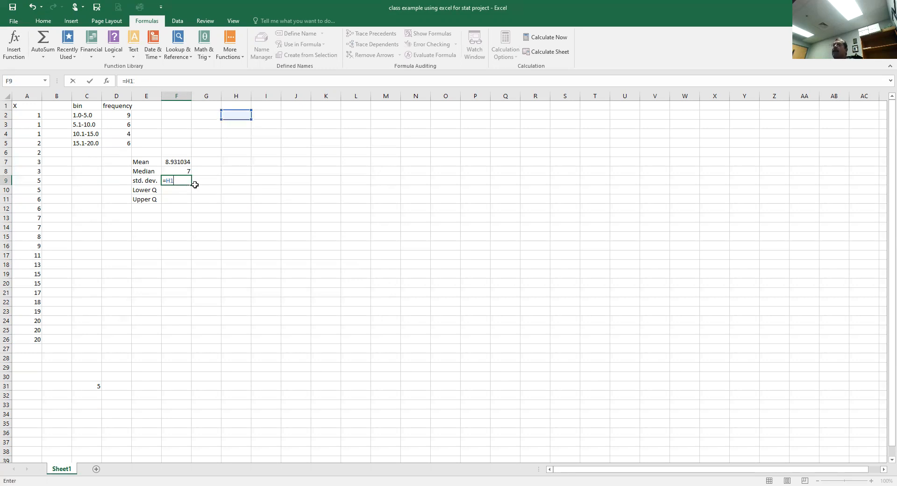
key("BackSpace")
key("BackSpace")
Complete the formula in F9 with the statistical function STDEV.P over the range A2:A26
left_click(234, 48)
mouse_move(244, 68)
left_click_drag(372, 96, 373, 288)
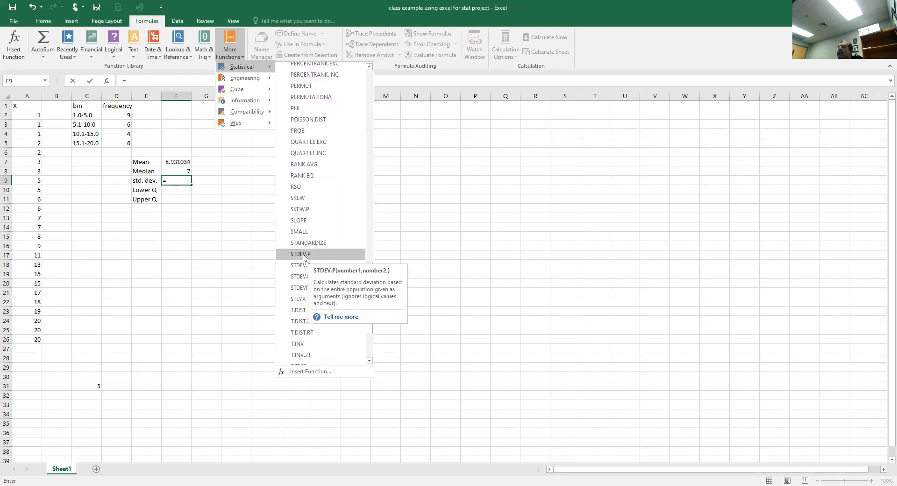
left_click(302, 253)
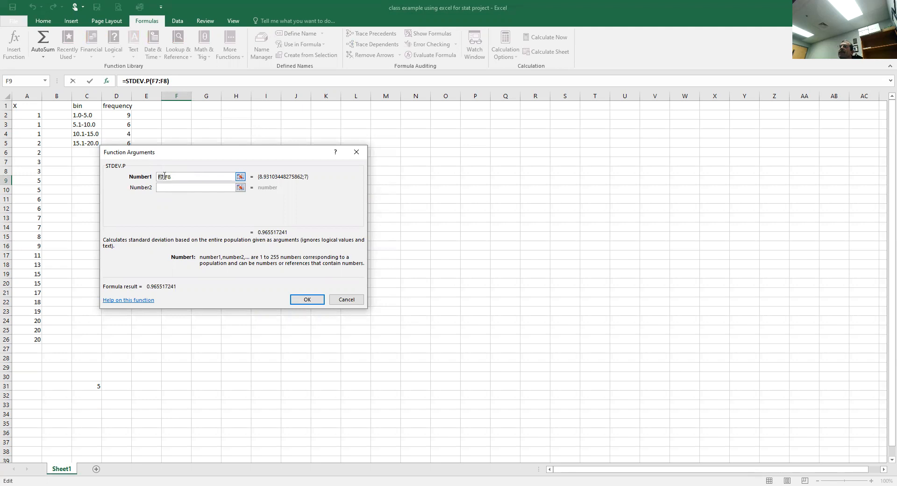
type("a2:")
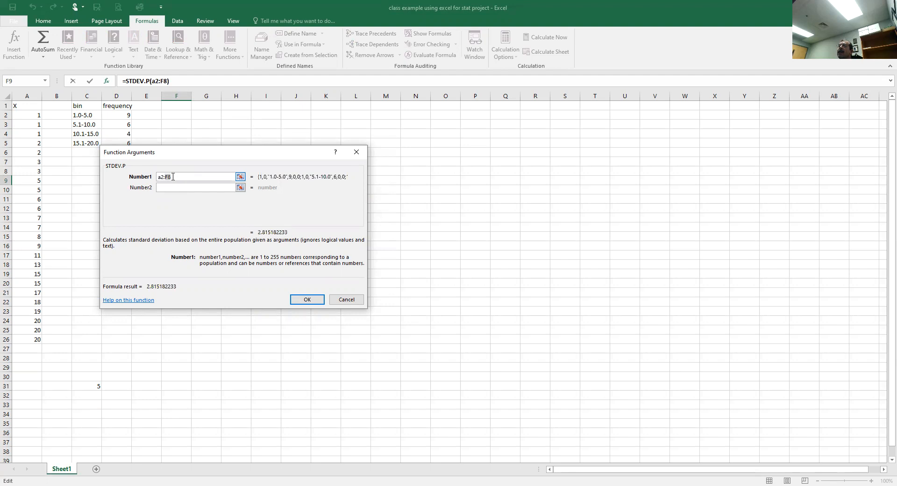
type("a26")
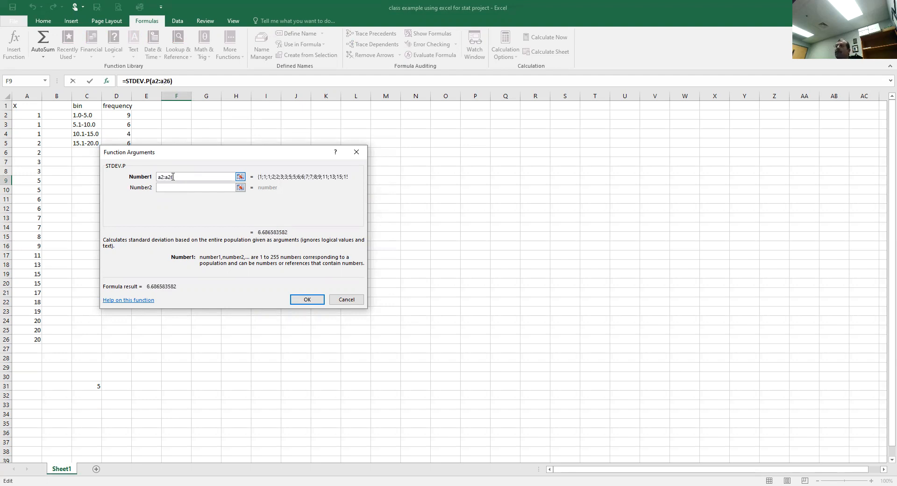
left_click(306, 301)
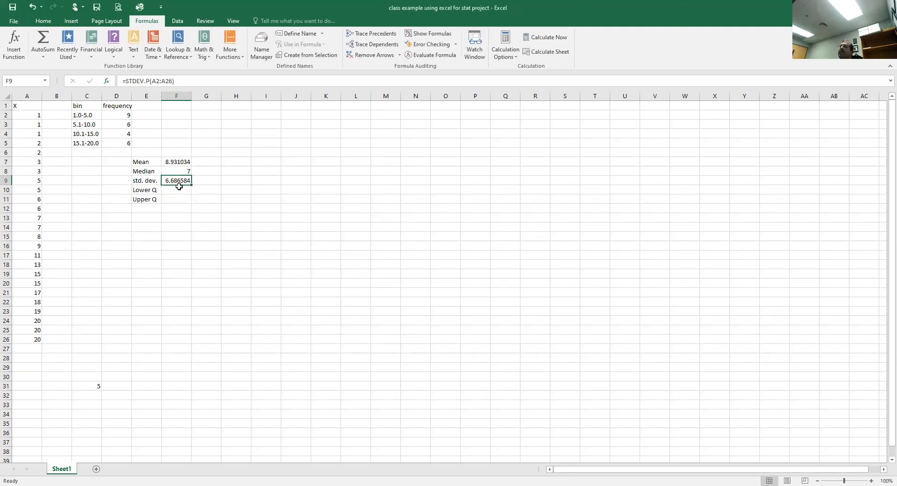
Calculate the lower quartile in cell F10 with the MEDIAN function over the range A2:A13
left_click(178, 191)
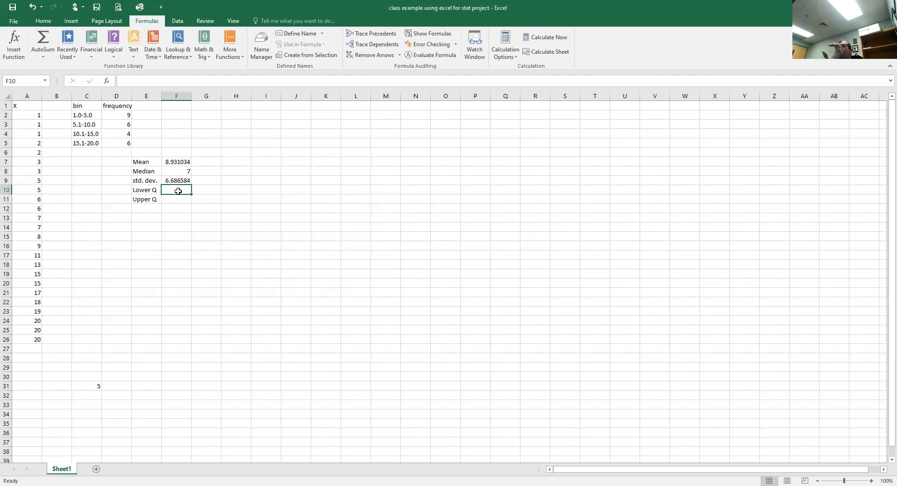
type("=")
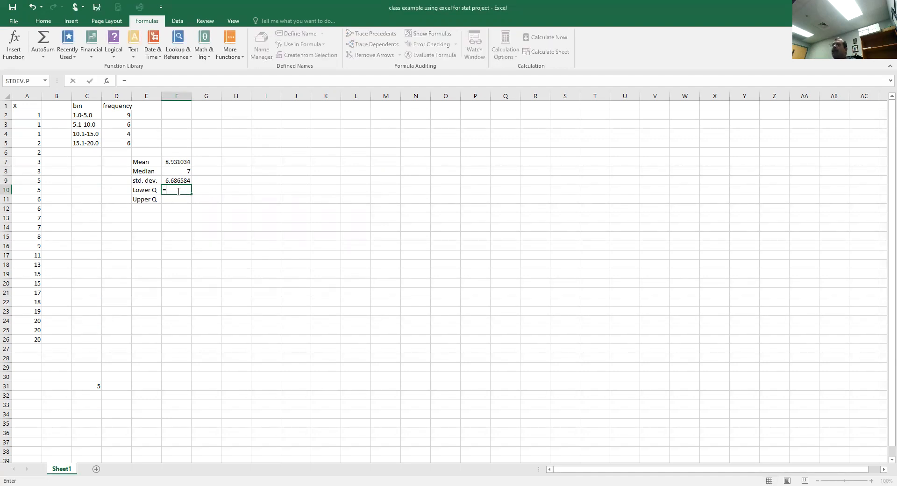
left_click(235, 54)
mouse_move(248, 67)
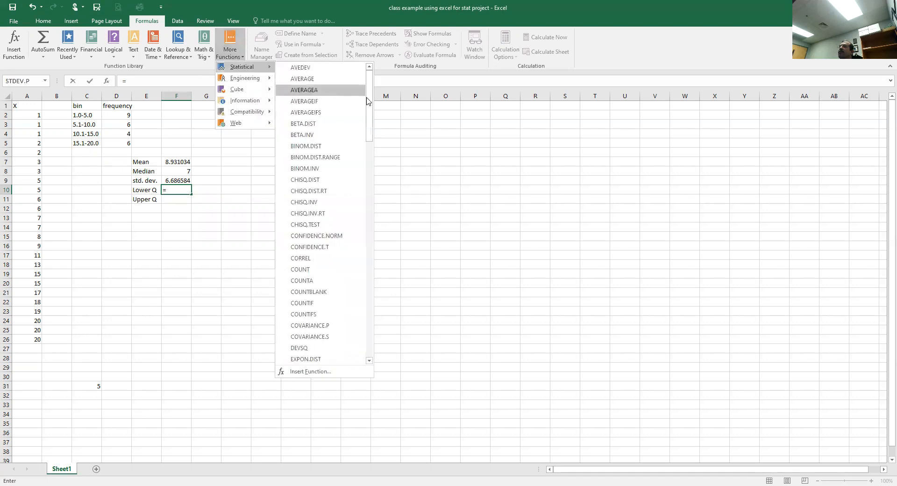
left_click_drag(371, 103, 373, 229)
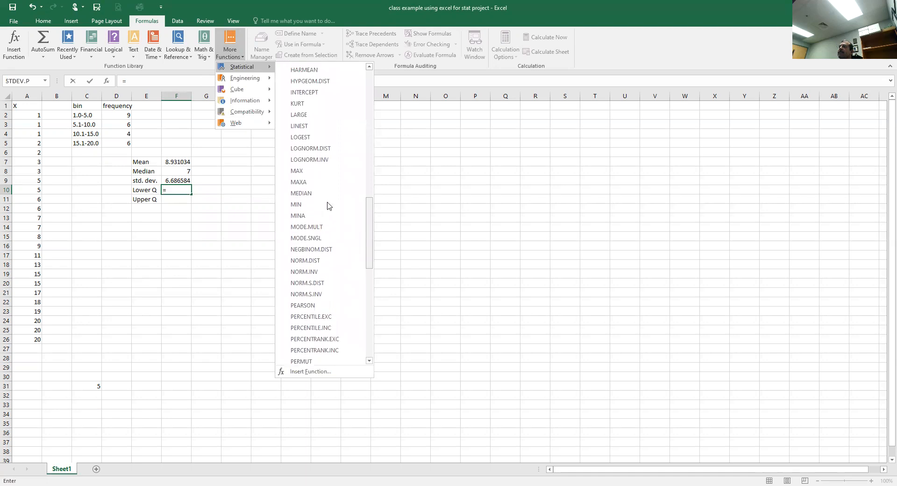
left_click(305, 194)
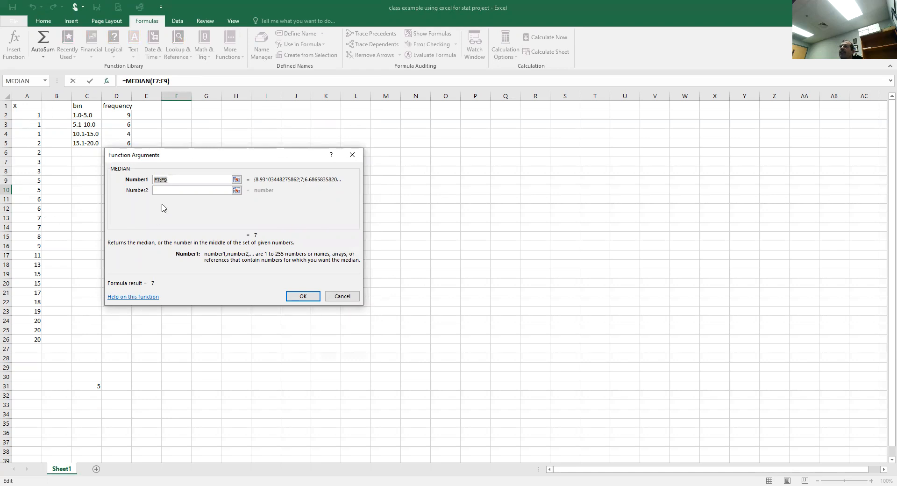
left_click(156, 180)
type("a2")
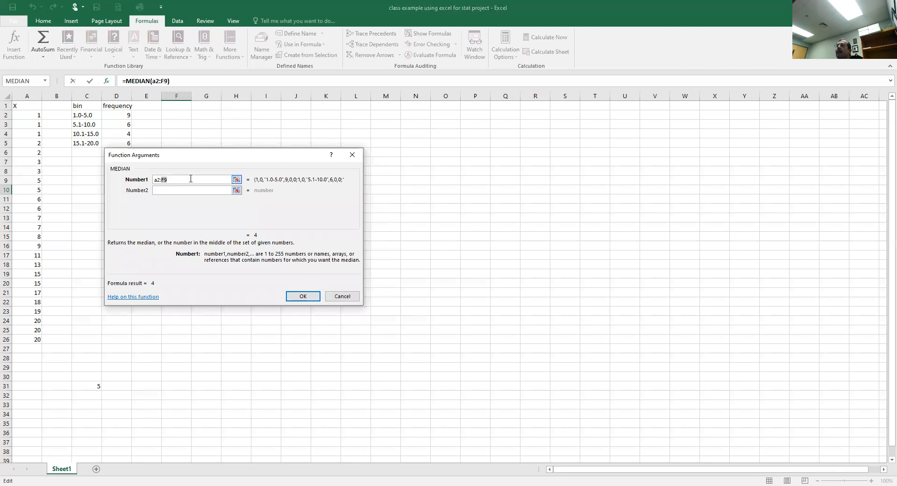
type("a13")
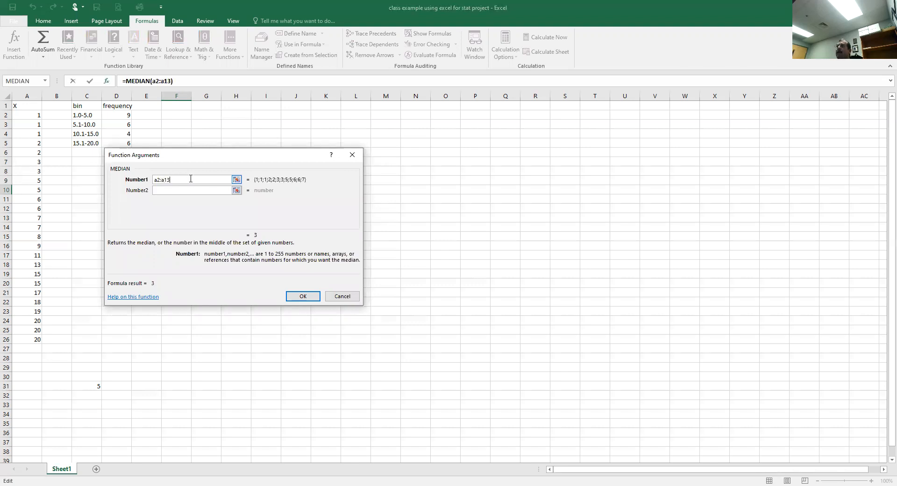
left_click(304, 296)
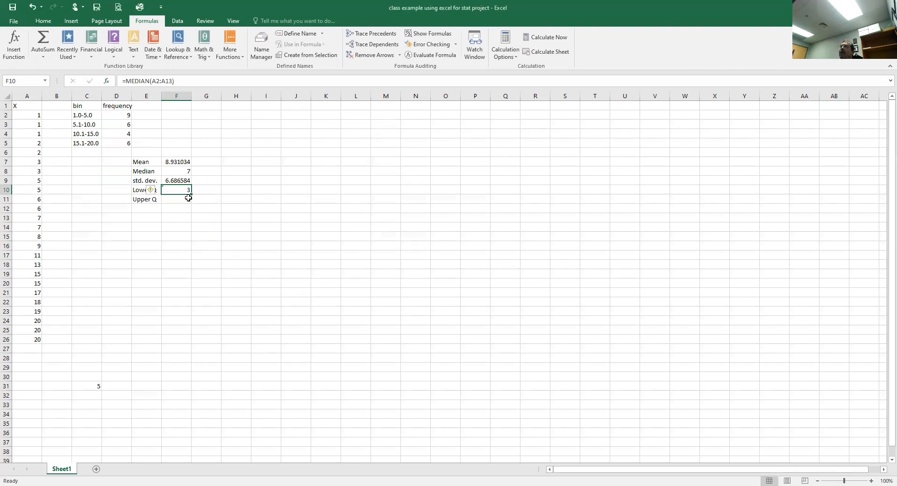
Calculate the upper quartile in cell F11 with the statistical function MEDIAN over the range A14:A26
left_click(175, 200)
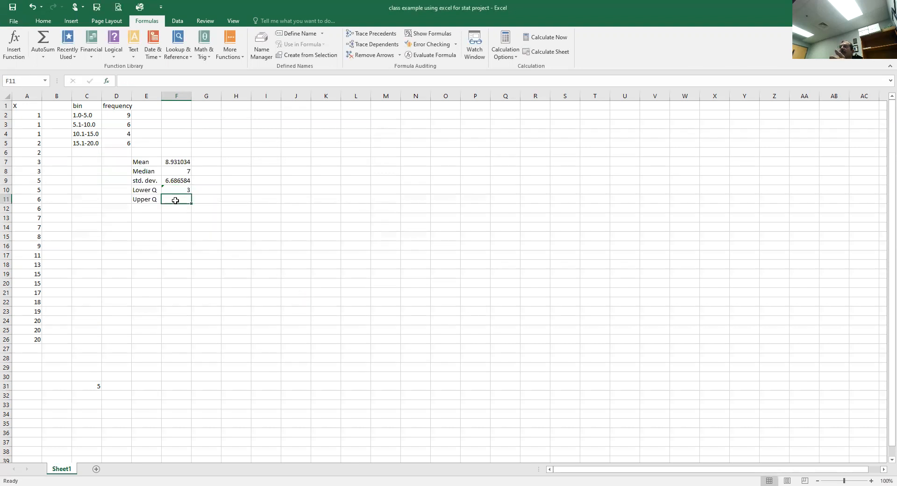
type("=")
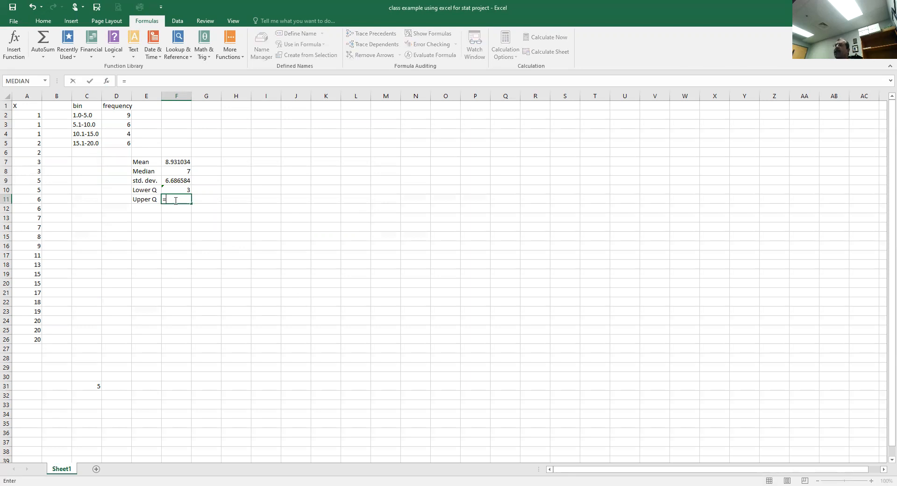
left_click(230, 51)
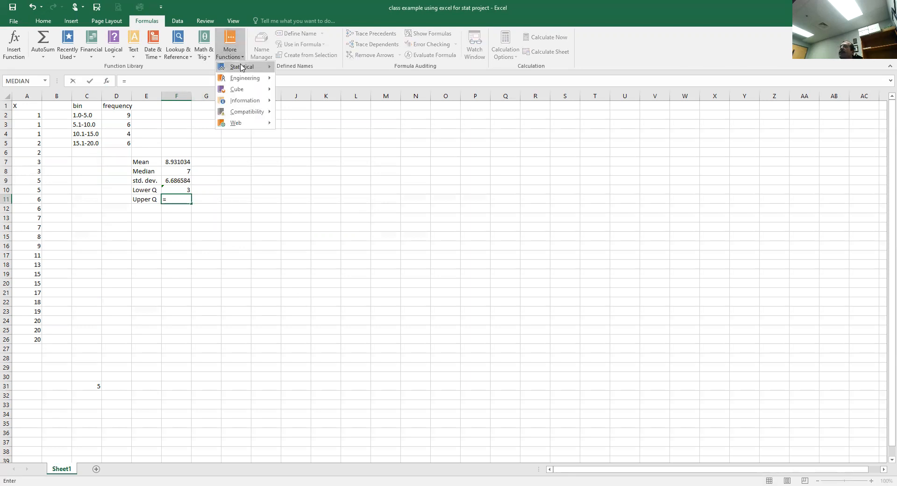
mouse_move(242, 67)
left_click_drag(368, 77, 378, 219)
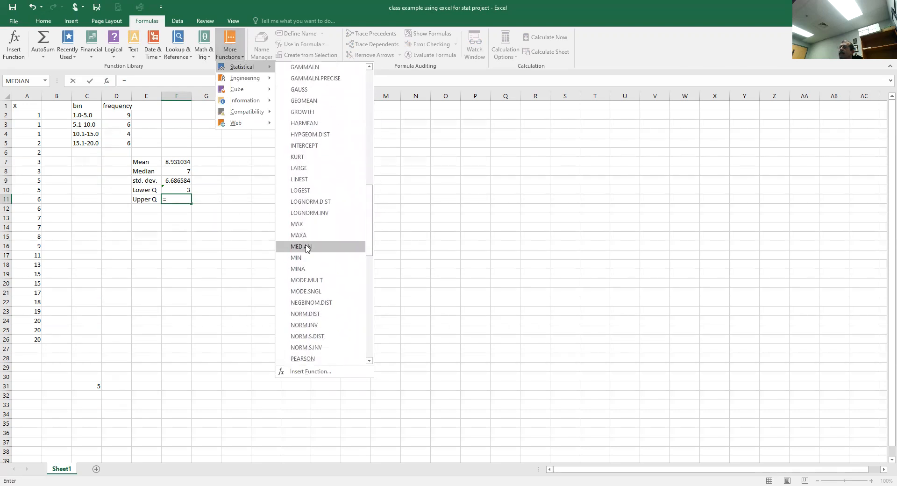
left_click(303, 246)
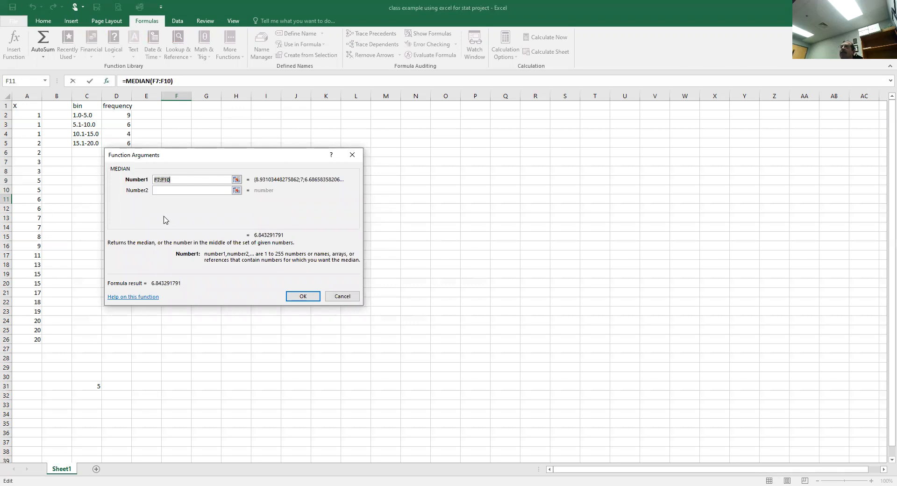
left_click(155, 180)
key("Delete")
key("Delete")
type("a14:")
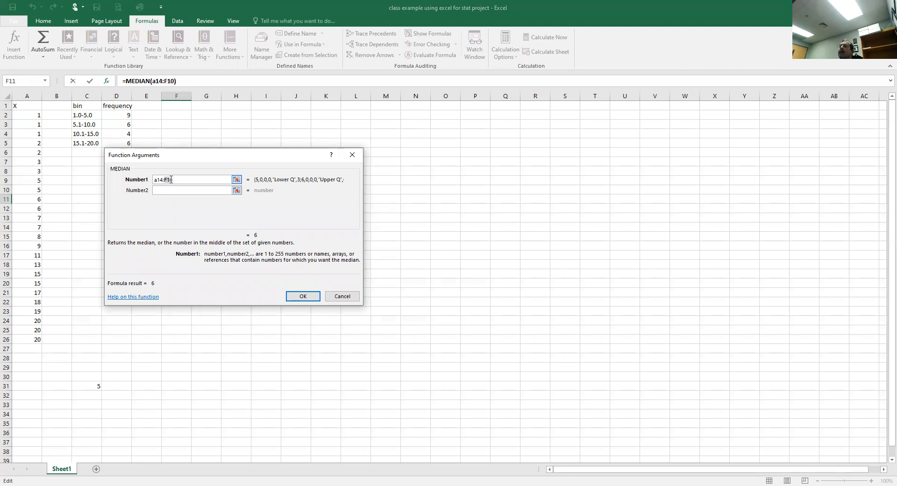
type("a26")
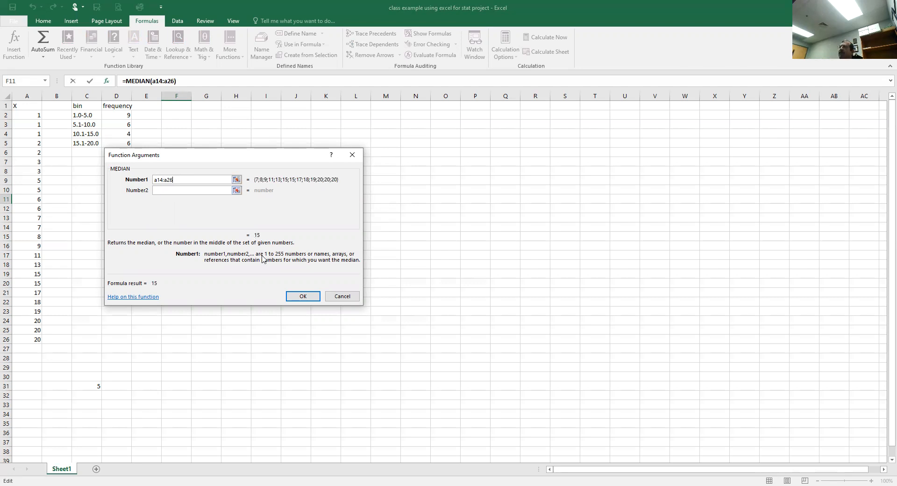
left_click(300, 295)
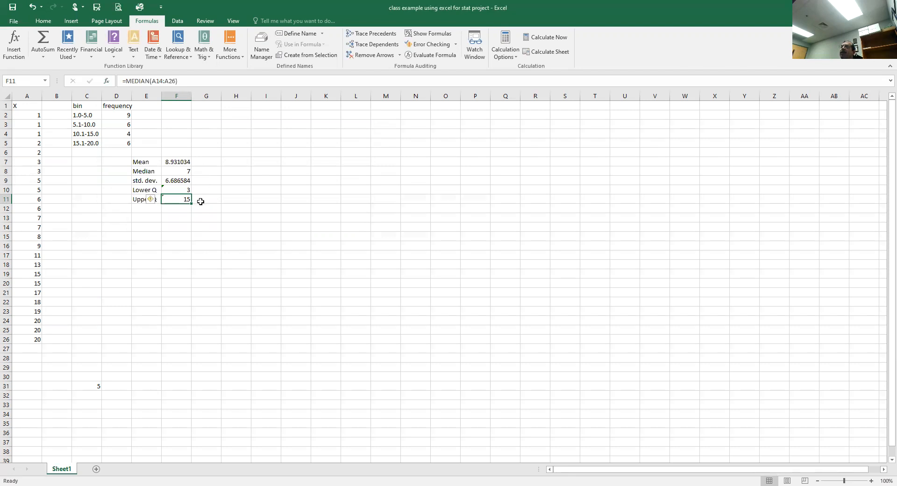
Add the label "low value" with 1 in E12:F12 and the label "high value" with 20 in E13:F13
left_click(147, 207)
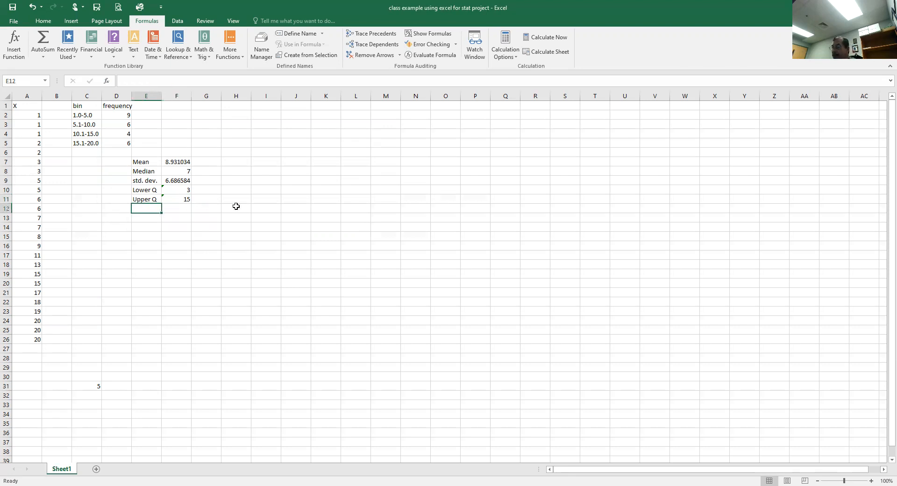
type("low value")
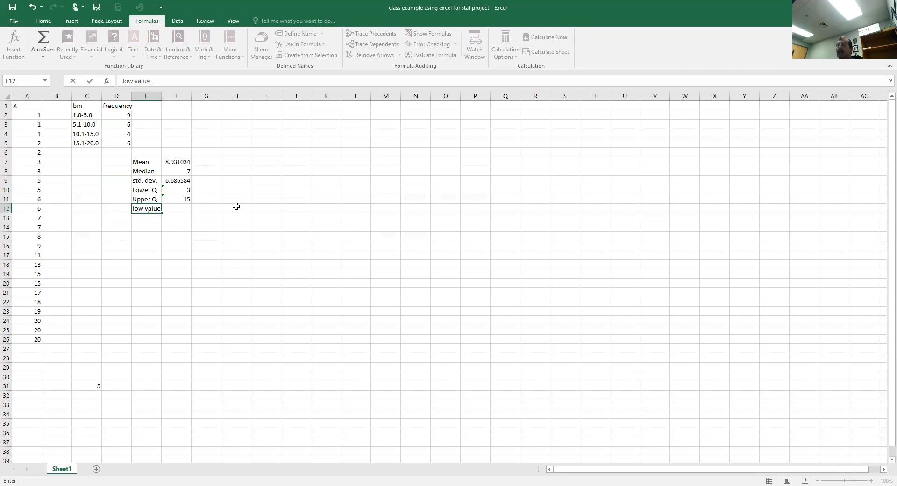
key("Tab")
type("1")
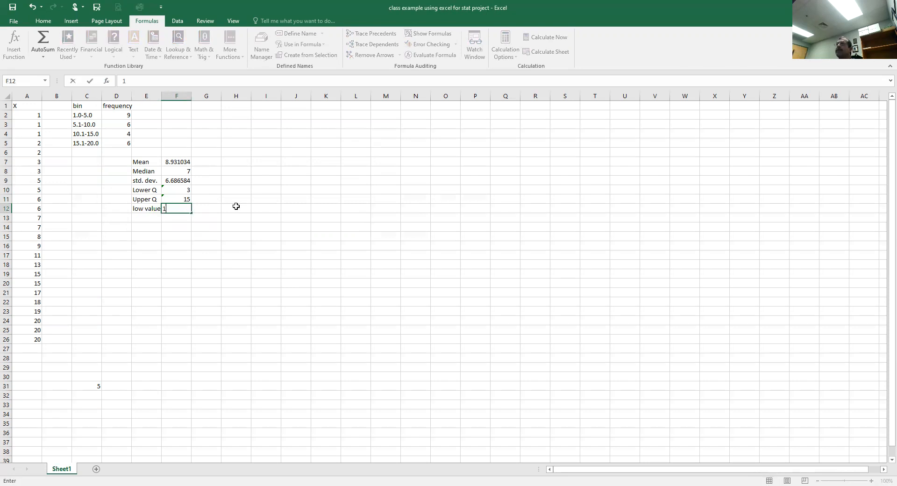
left_click(143, 218)
type("high")
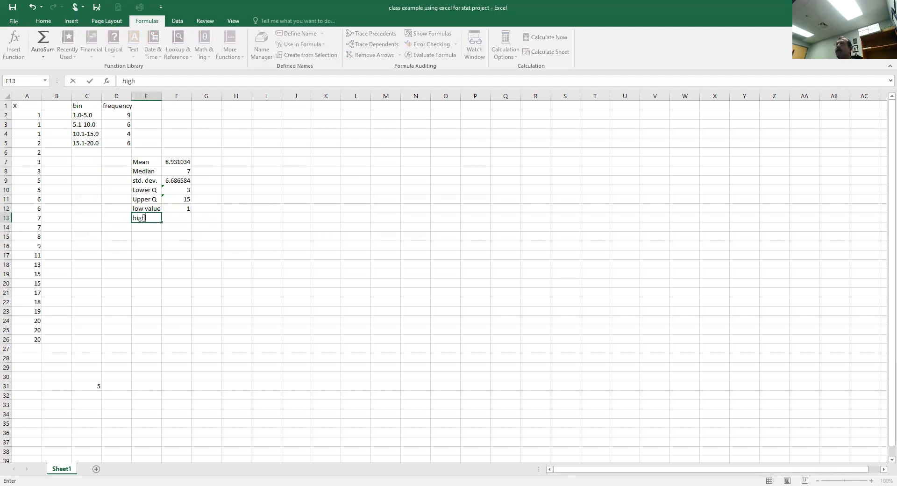
type(" value")
key("Tab")
type("20")
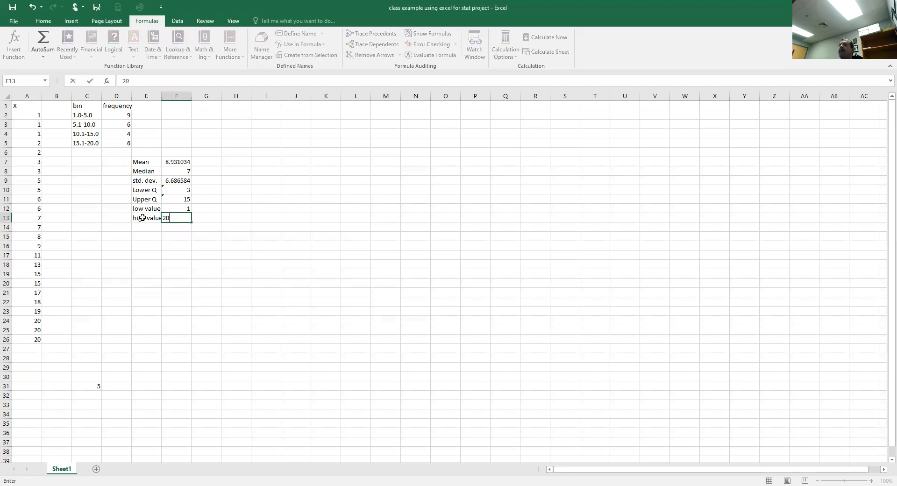
left_click(213, 162)
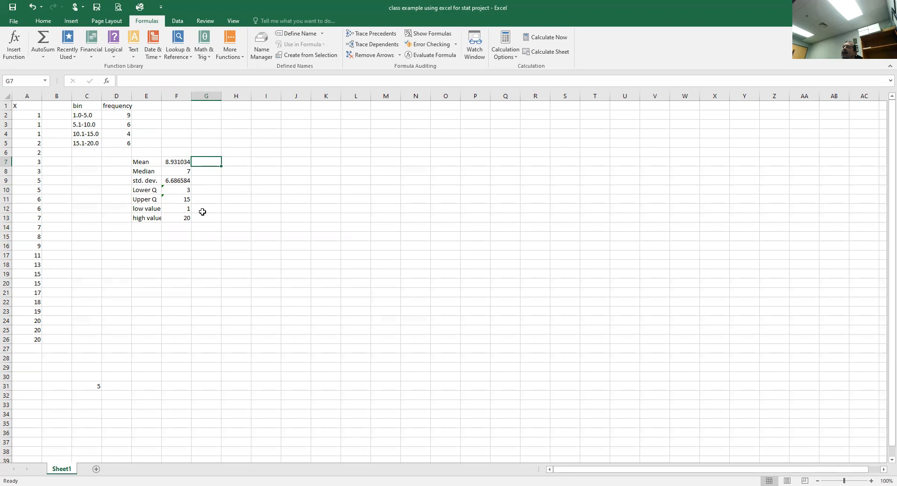
Insert a 2-D pie chart of the bin and frequency table in C1:D5 and place it just below the statistics
left_click(136, 235)
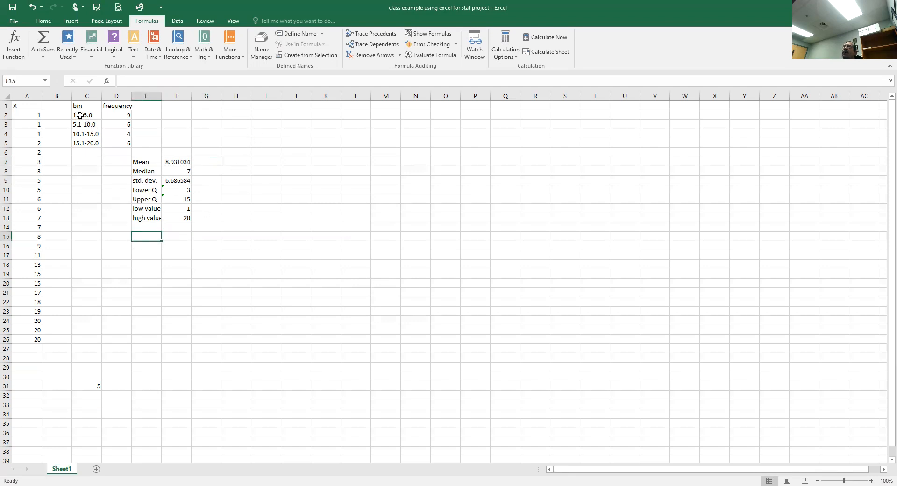
left_click_drag(80, 114, 117, 126)
left_click(82, 182)
left_click_drag(76, 105, 121, 145)
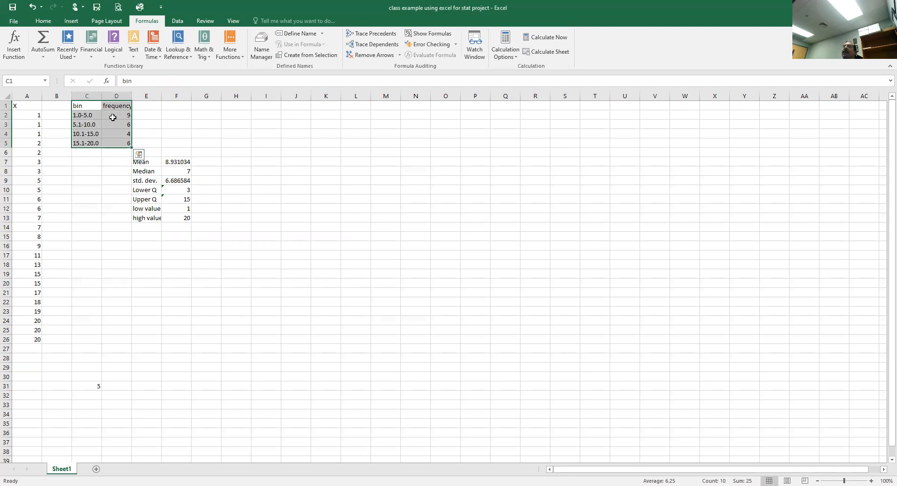
left_click(70, 22)
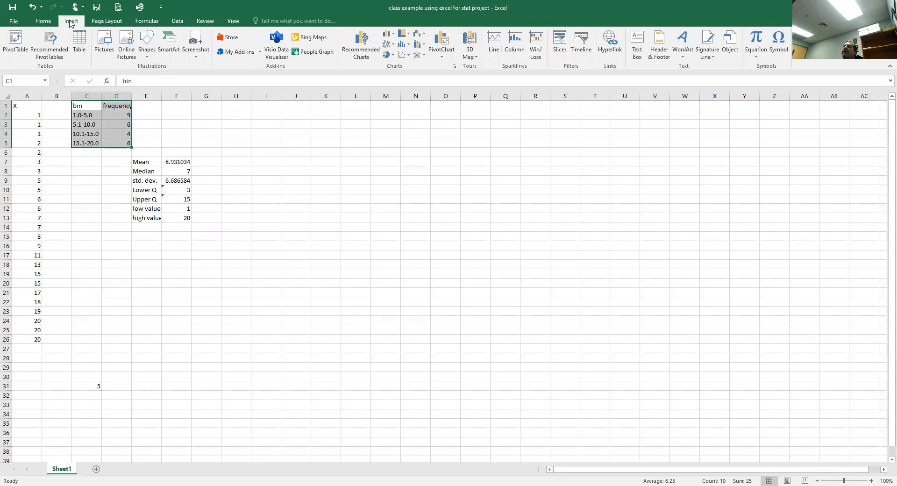
left_click(386, 55)
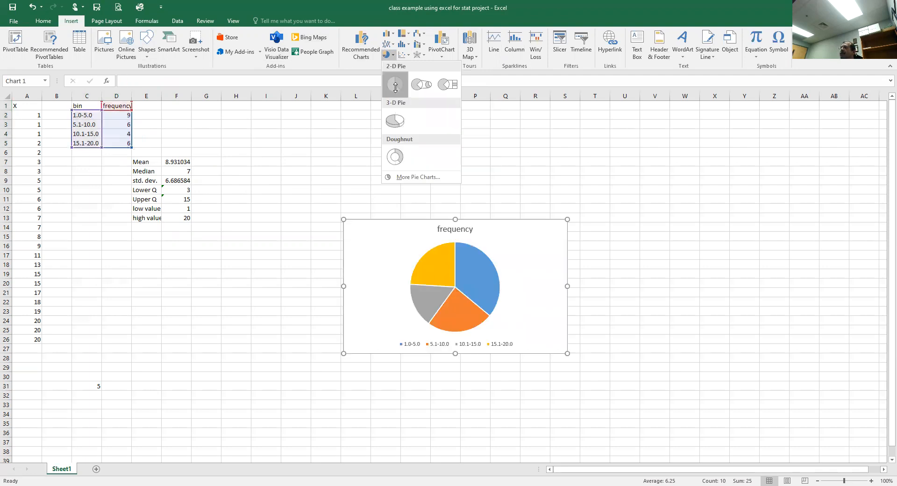
left_click(394, 85)
left_click_drag(384, 243, 133, 253)
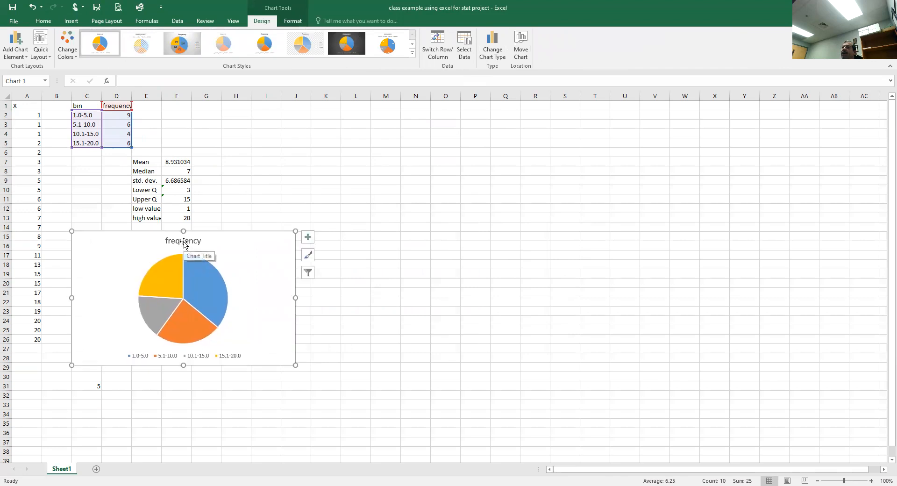
Replace the pie chart's title with "Number of hours study"
left_click(165, 240)
double_click(164, 240)
left_click_drag(164, 240, 184, 241)
left_click(184, 239)
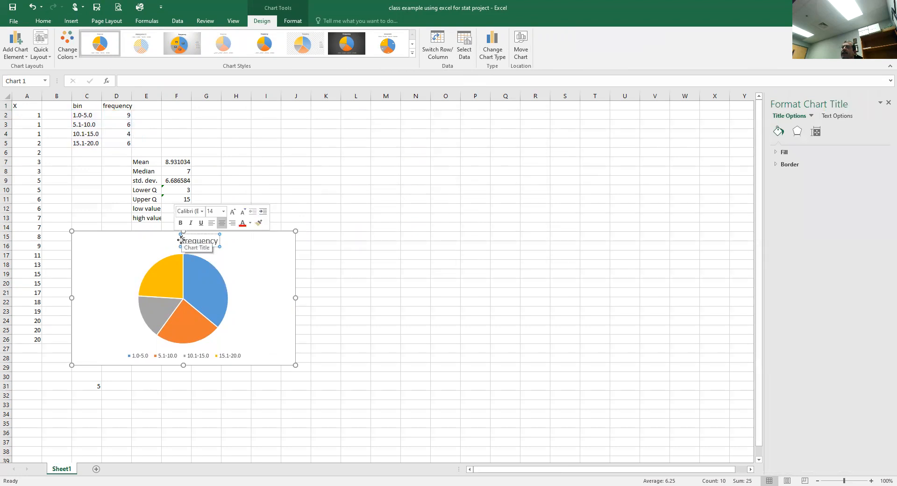
left_click_drag(182, 240, 218, 240)
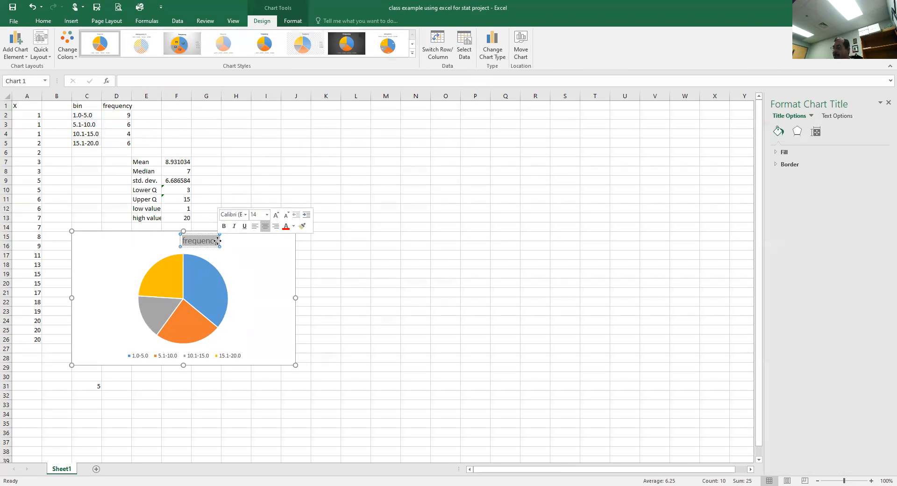
type("Number of hours")
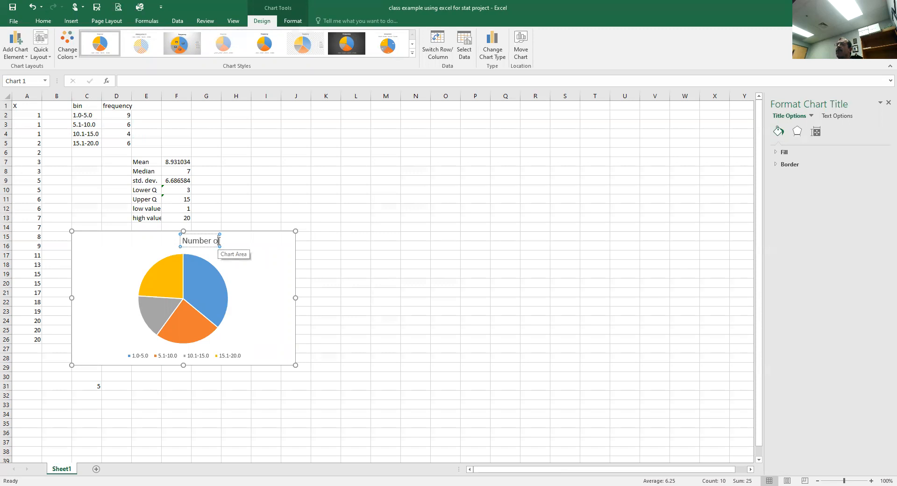
type(" study")
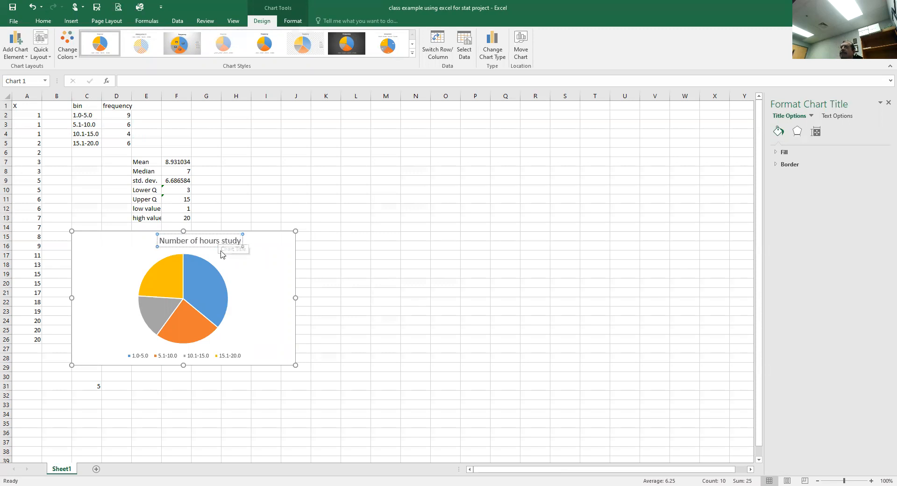
Move the chart title so it sits roughly centred above the pie, and deselect the chart
left_click(203, 239)
left_click_drag(203, 240, 164, 240)
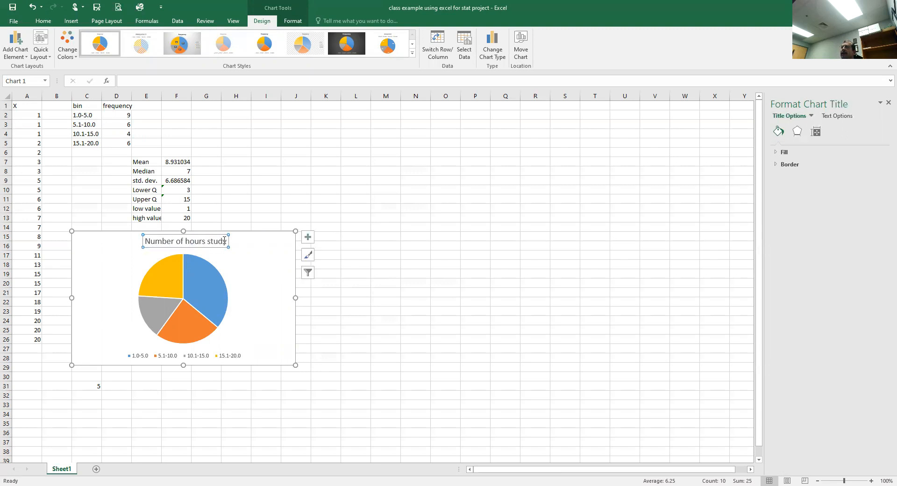
left_click(354, 189)
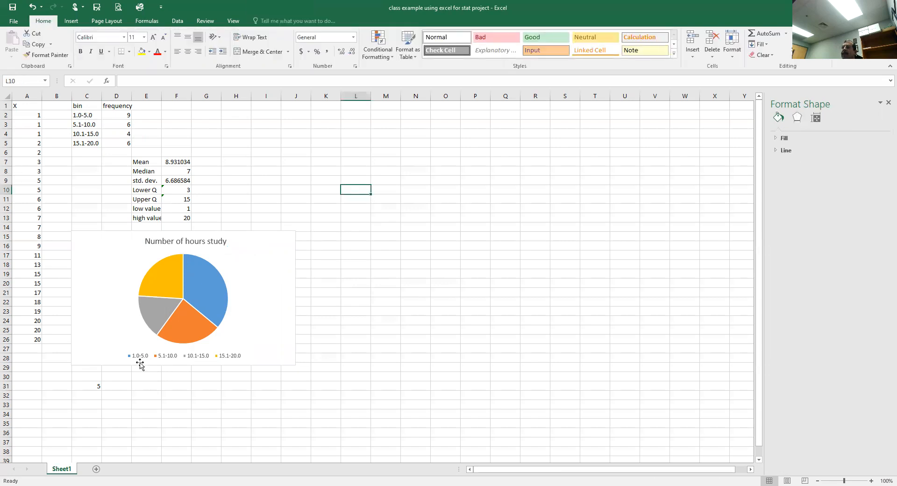
mouse_move(206, 285)
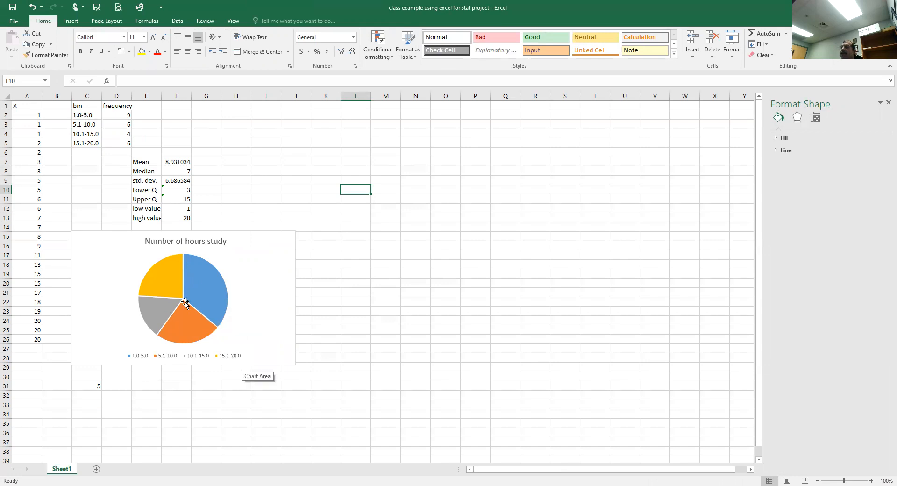
mouse_move(172, 279)
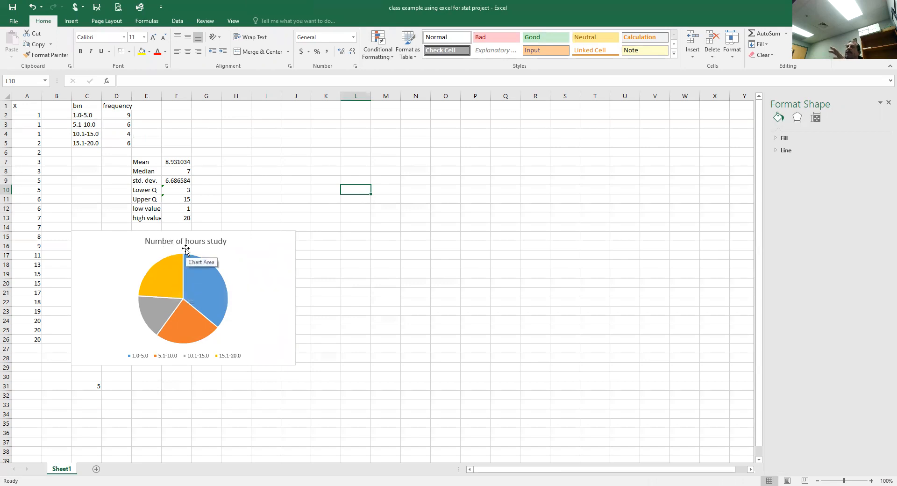
Select the X data in A2:A26 and view the available sorting options without applying one
left_click(31, 114)
left_click_drag(31, 114, 24, 335)
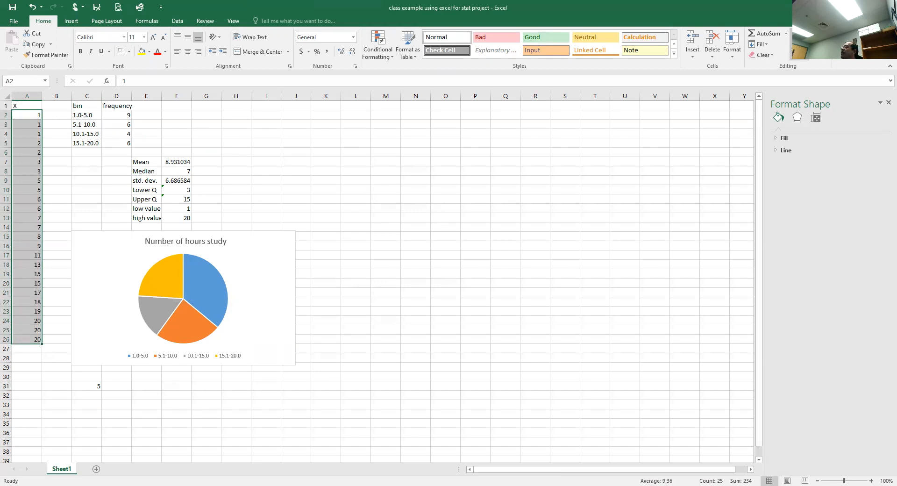
left_click(833, 49)
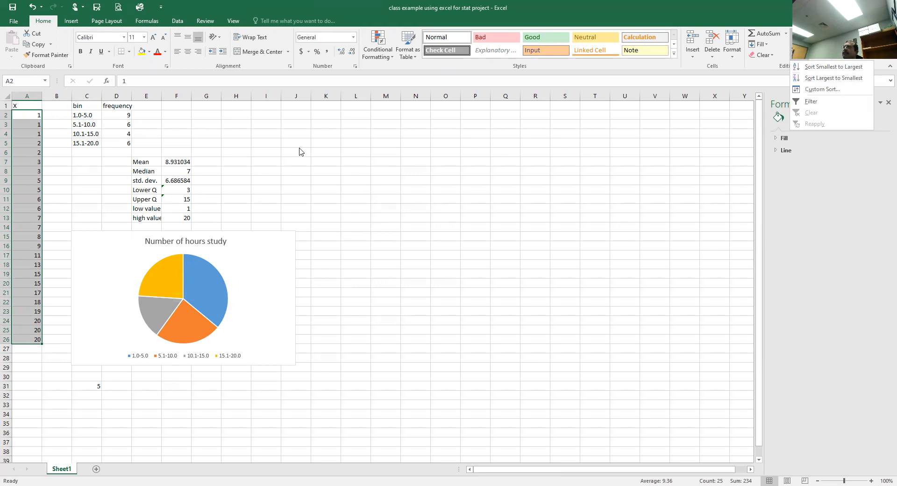
key("Escape")
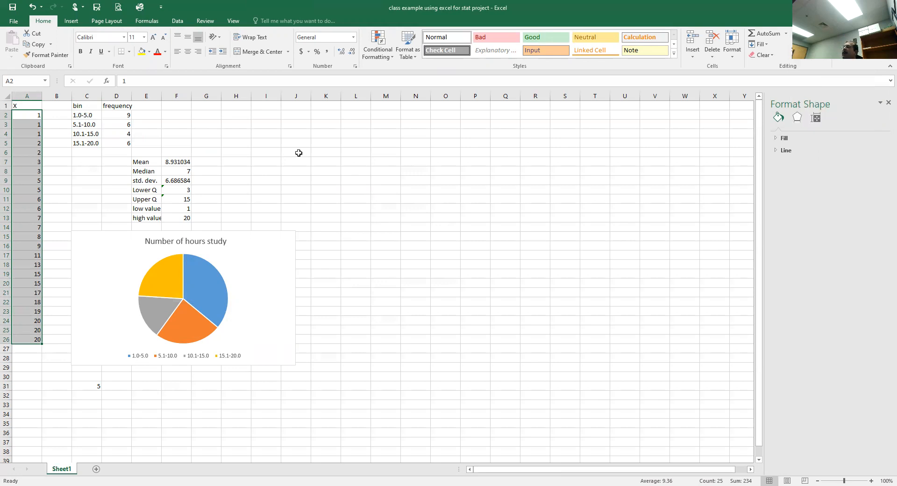